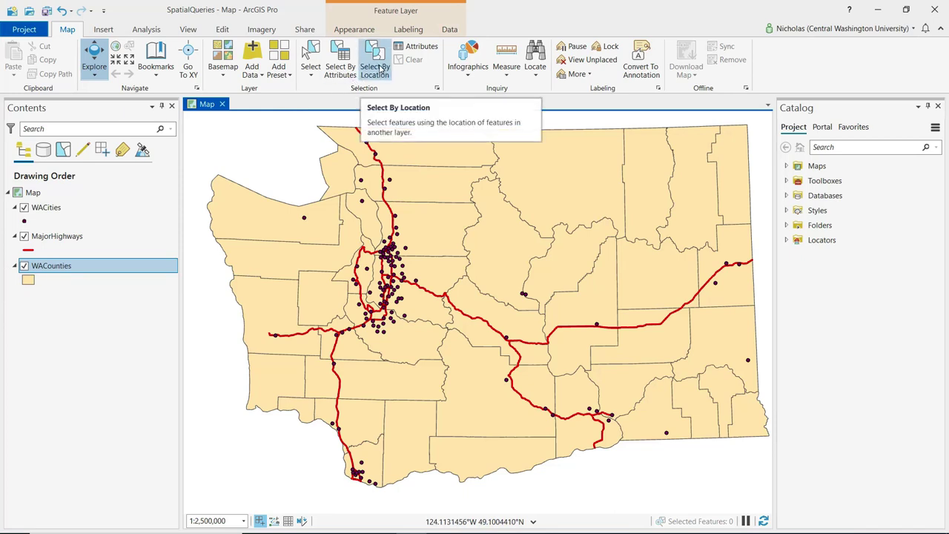
# Step: Run Select By Location to select the WACounties features that intersect MajorHighways as a new selection
pyautogui.click(380, 69)
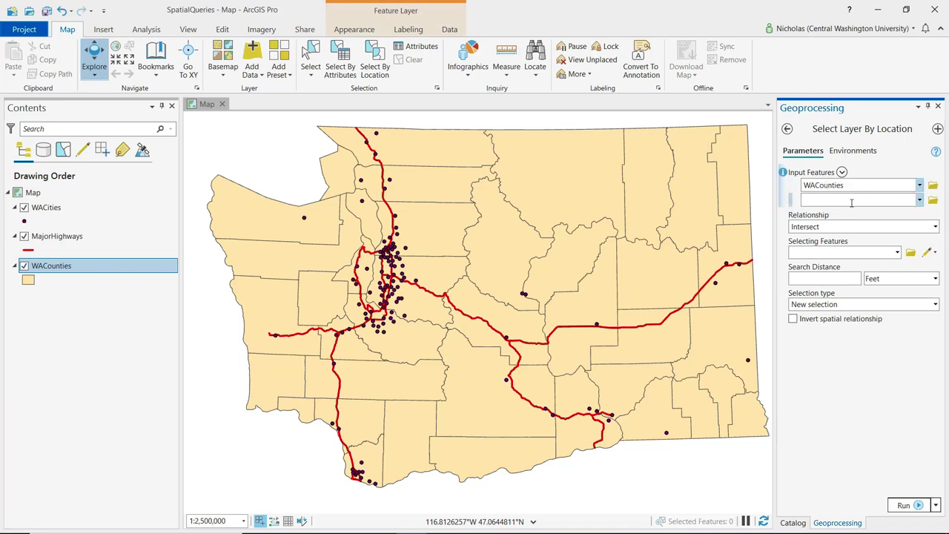
pyautogui.click(920, 185)
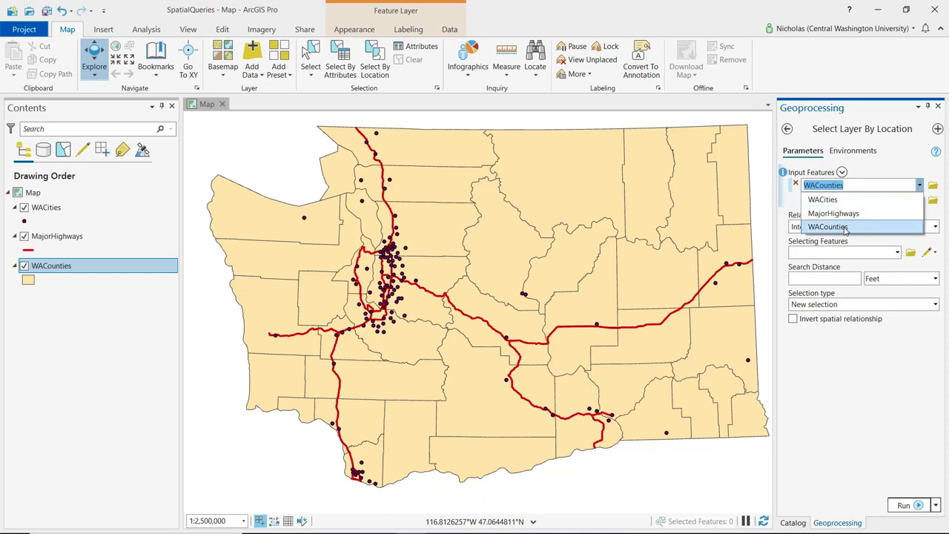
pyautogui.click(853, 344)
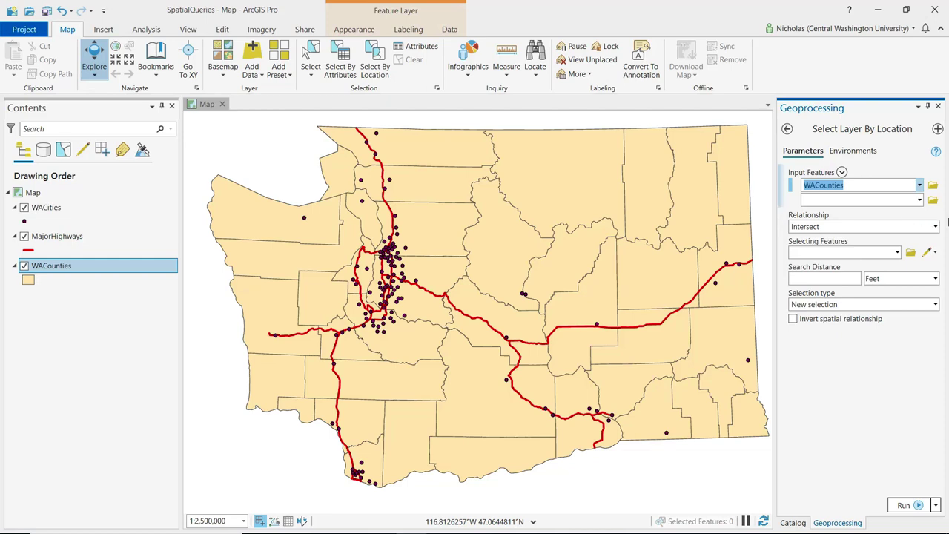
pyautogui.click(935, 227)
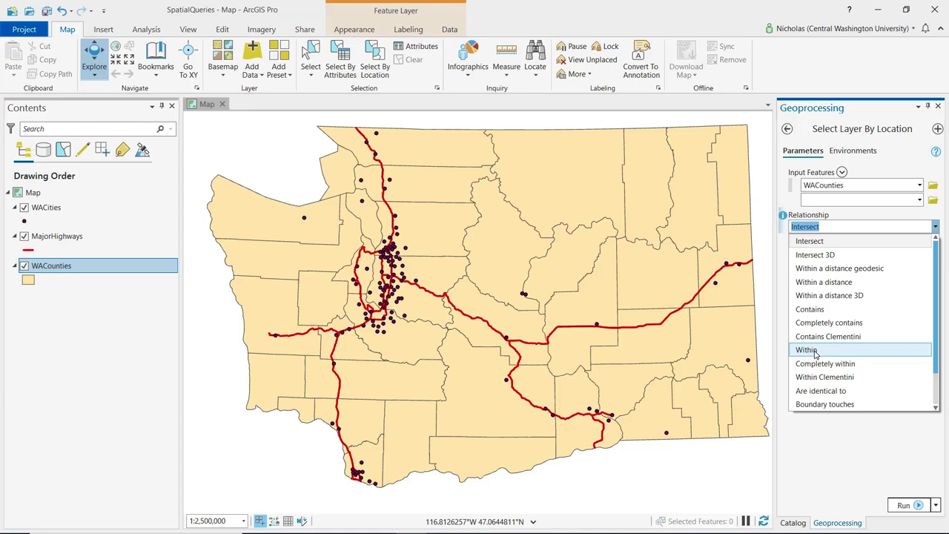
pyautogui.click(825, 244)
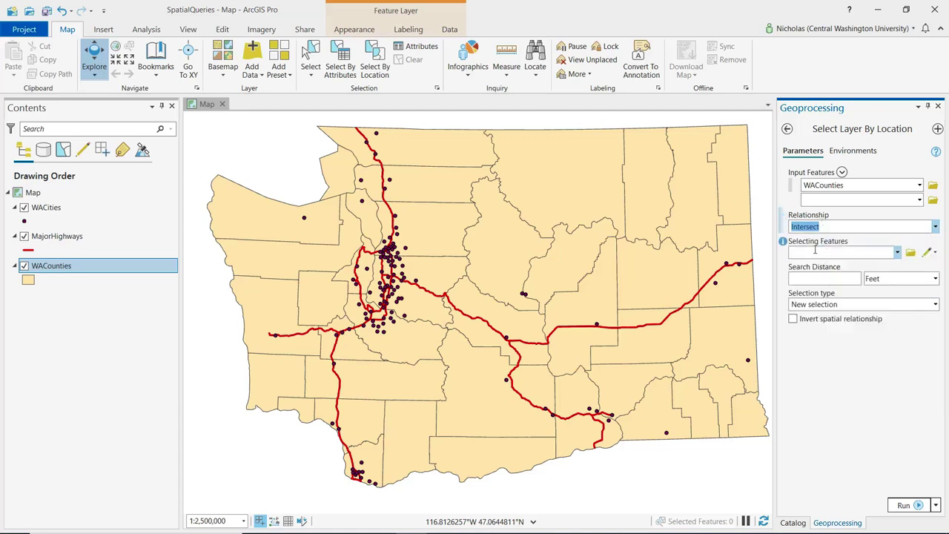
pyautogui.click(896, 253)
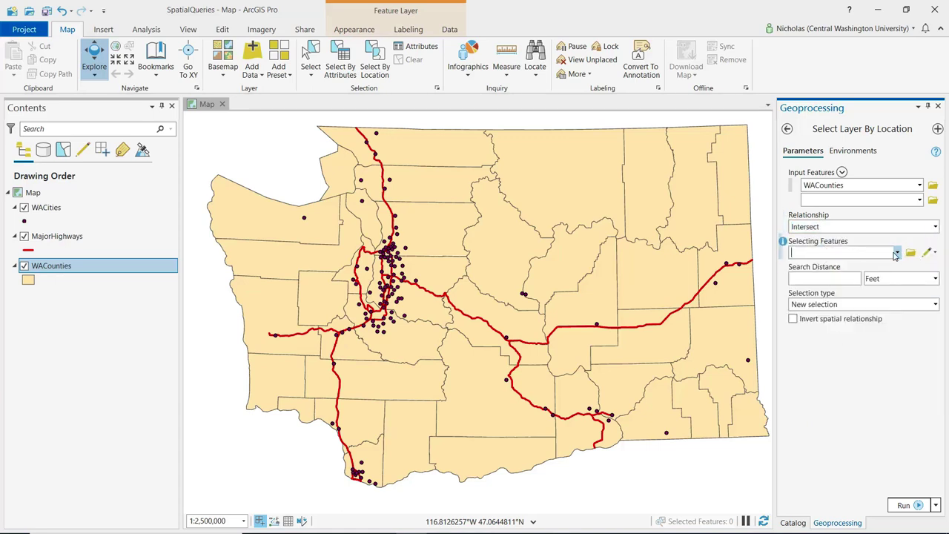
pyautogui.click(895, 254)
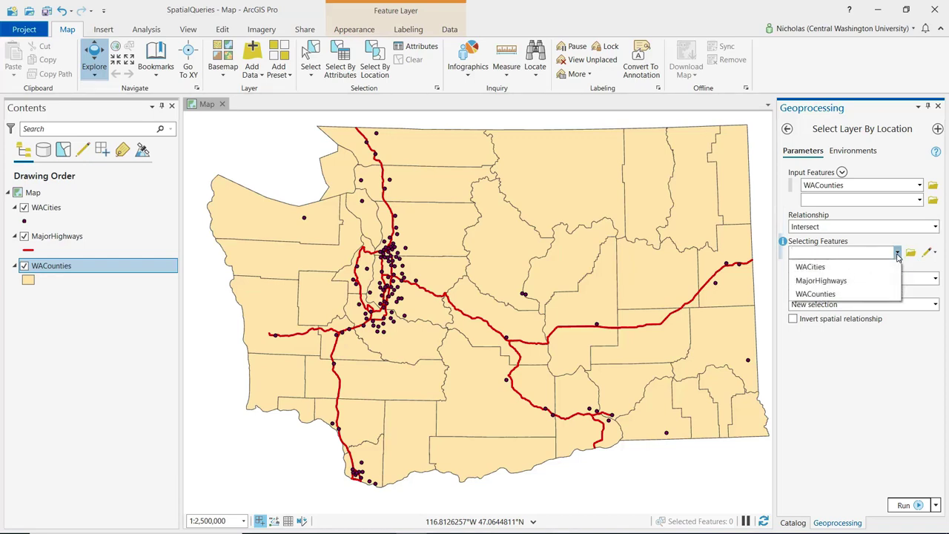
pyautogui.click(825, 282)
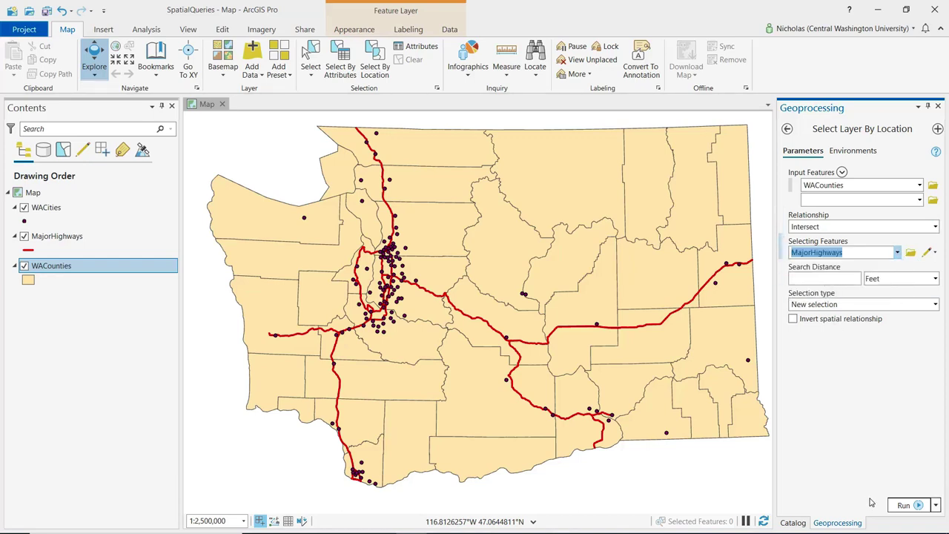
pyautogui.click(902, 504)
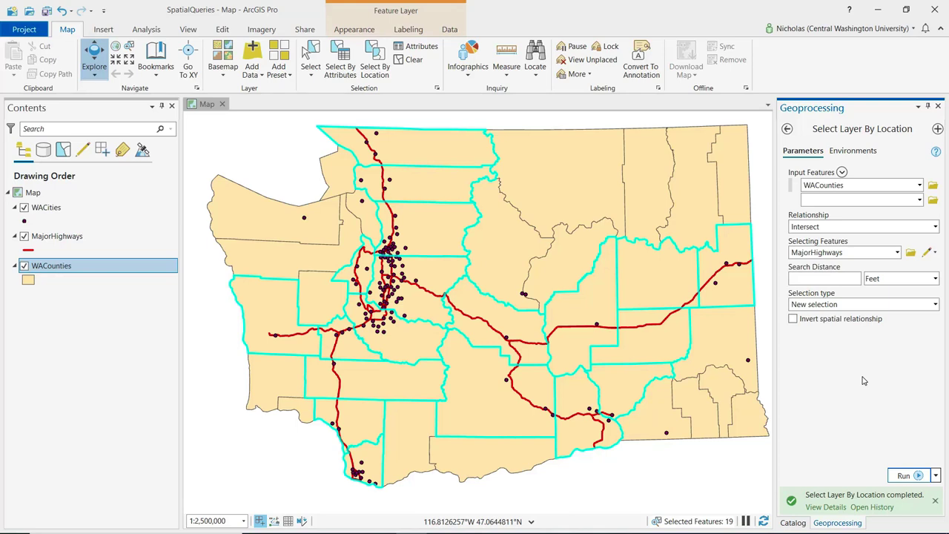
# Step: Make a new layer from the selected WACounties features and clear the selection
pyautogui.click(50, 269)
pyautogui.rightClick(50, 269)
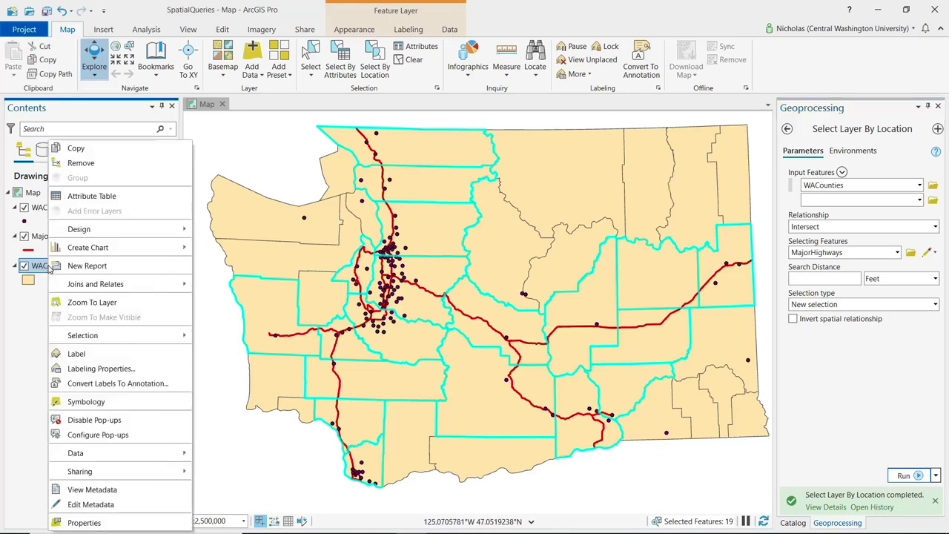
pyautogui.moveTo(88, 341)
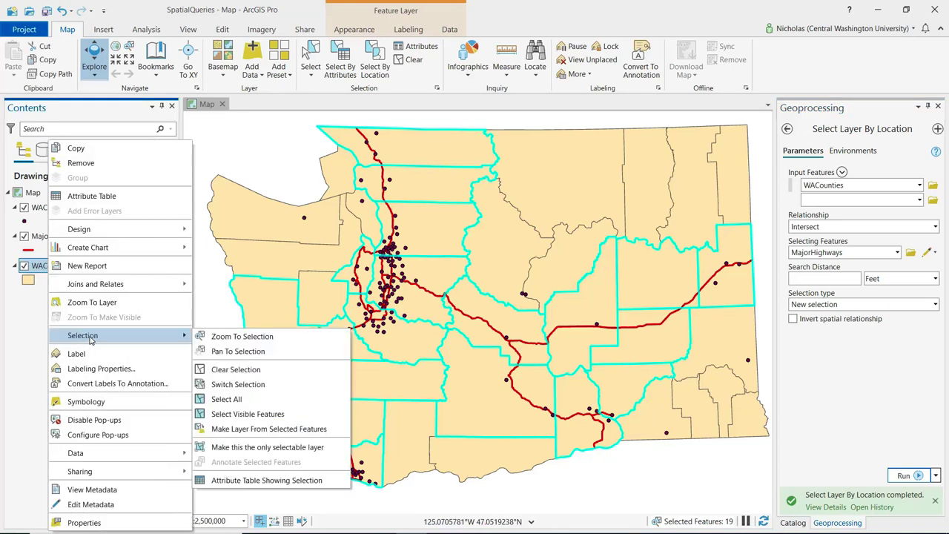
pyautogui.click(271, 429)
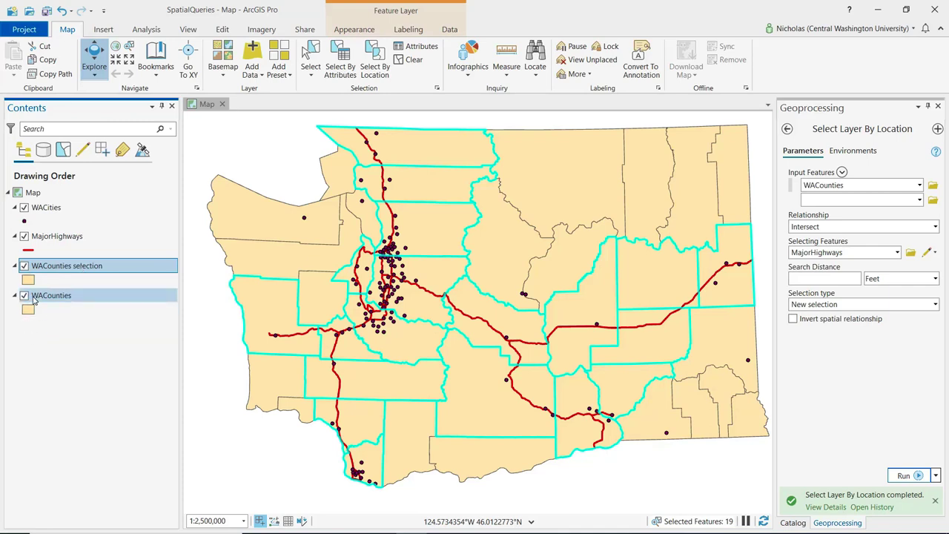
pyautogui.click(415, 63)
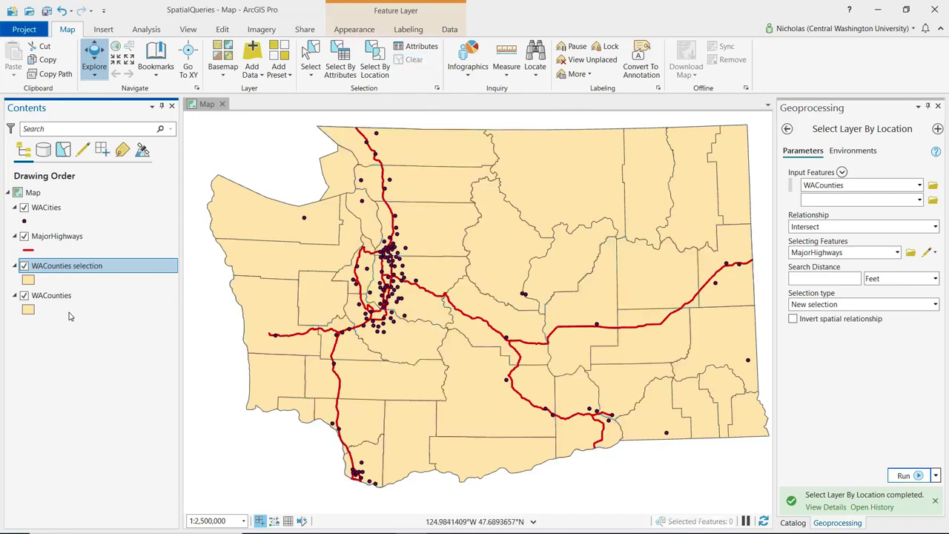
# Step: Hide WACounties to view the selected counties alone, then hide the WACounties selection layer and show WACounties again
pyautogui.click(24, 297)
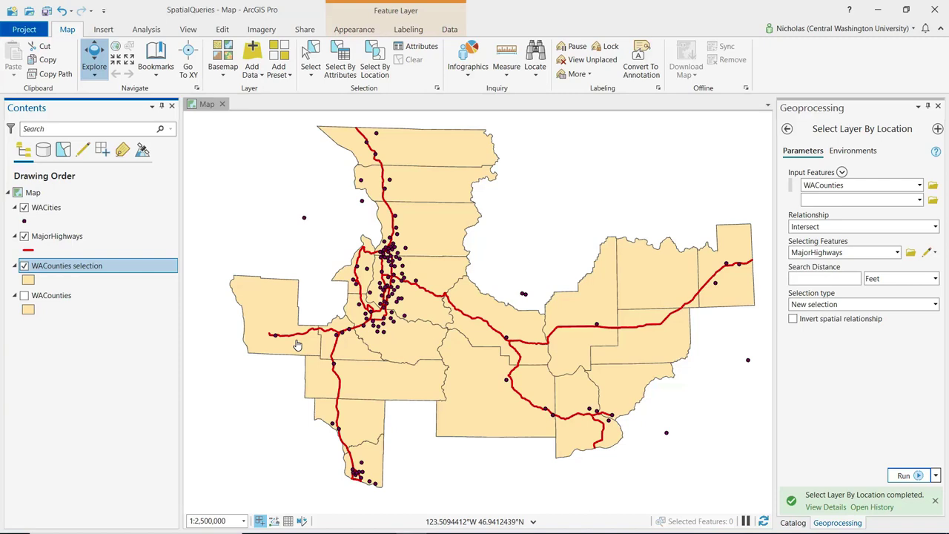
pyautogui.click(24, 265)
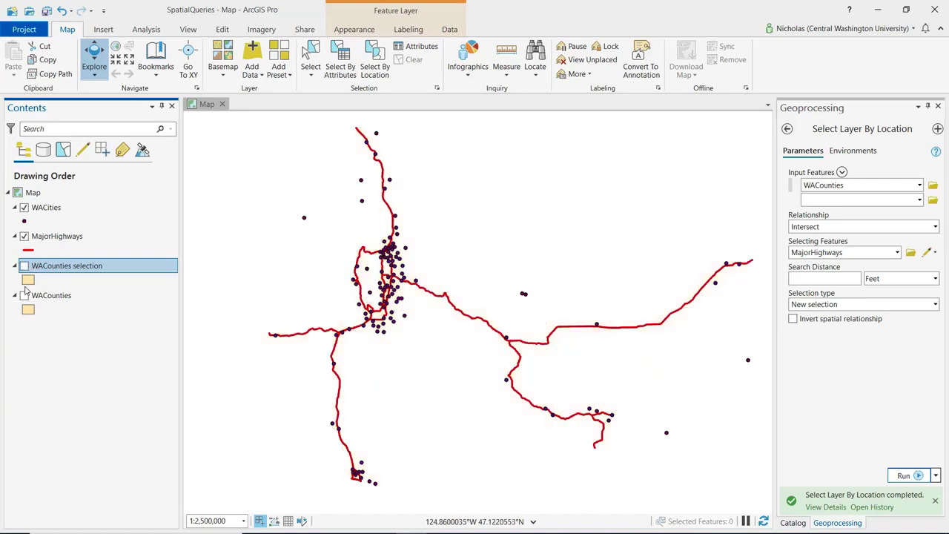
pyautogui.click(24, 295)
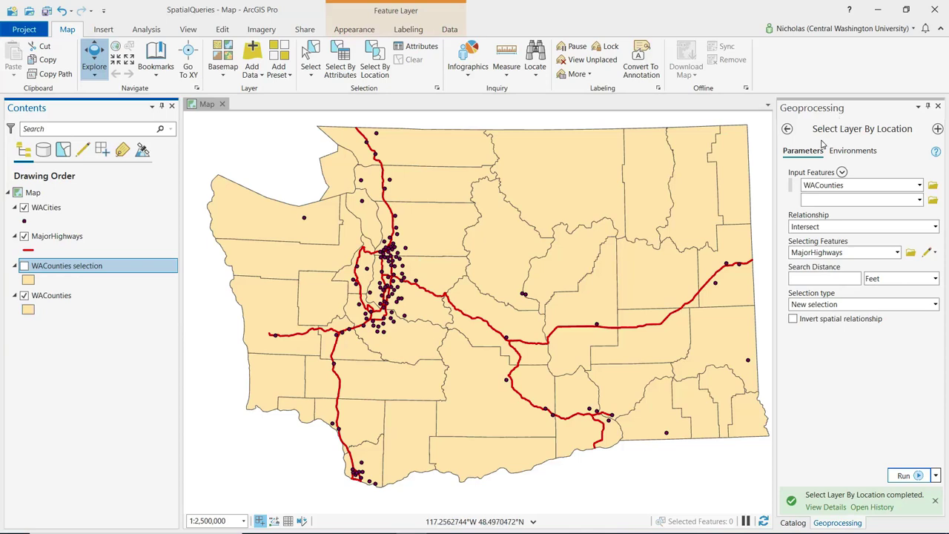
# Step: Start a fresh Select Layer By Location with WACities as input features and Within a distance as the relationship
pyautogui.click(787, 129)
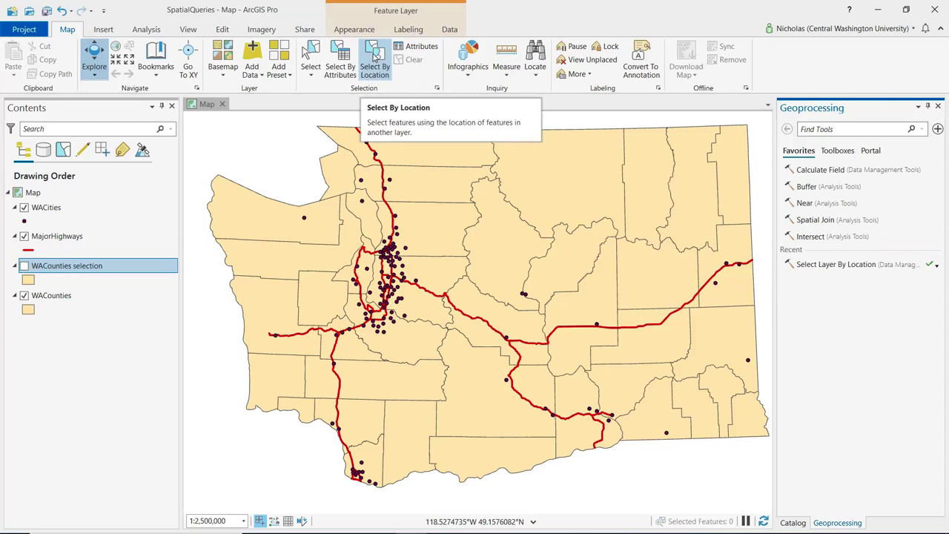
pyautogui.click(835, 265)
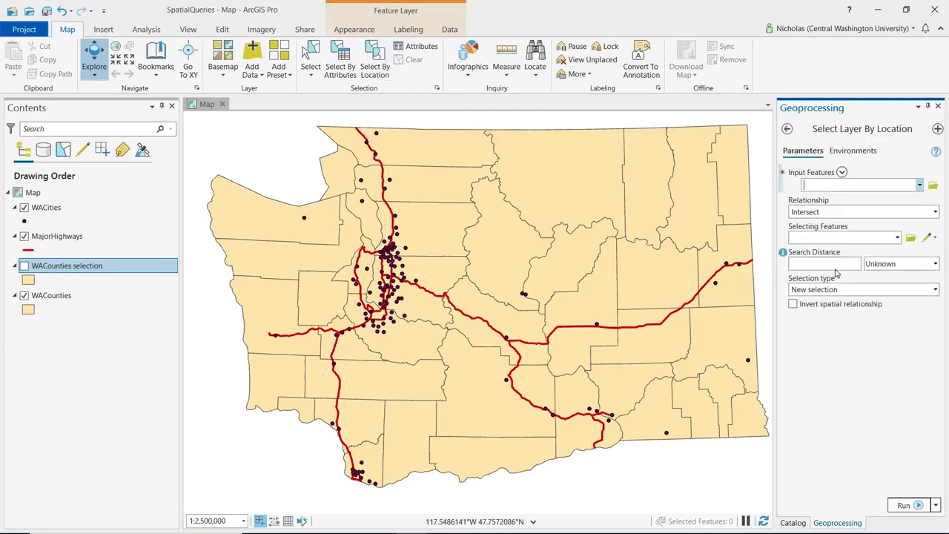
pyautogui.click(814, 188)
pyautogui.click(919, 186)
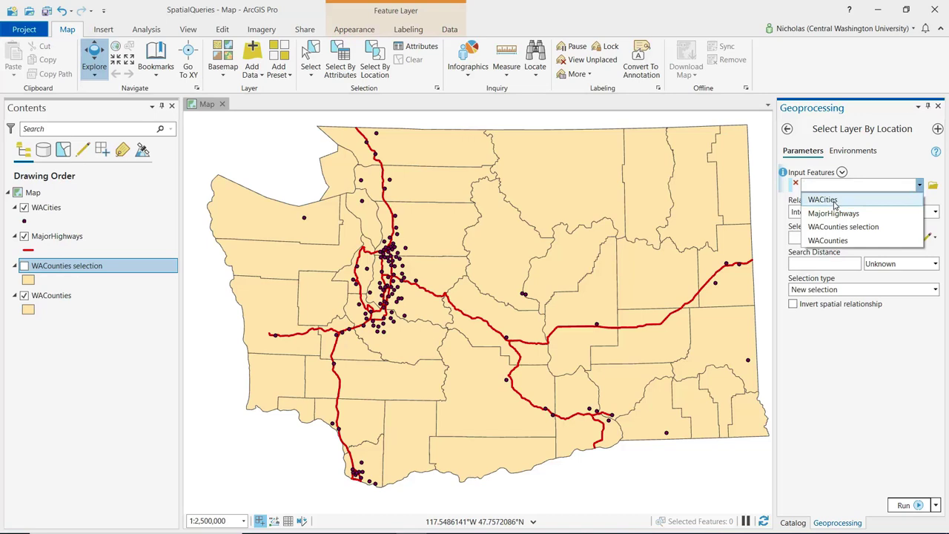
pyautogui.click(834, 200)
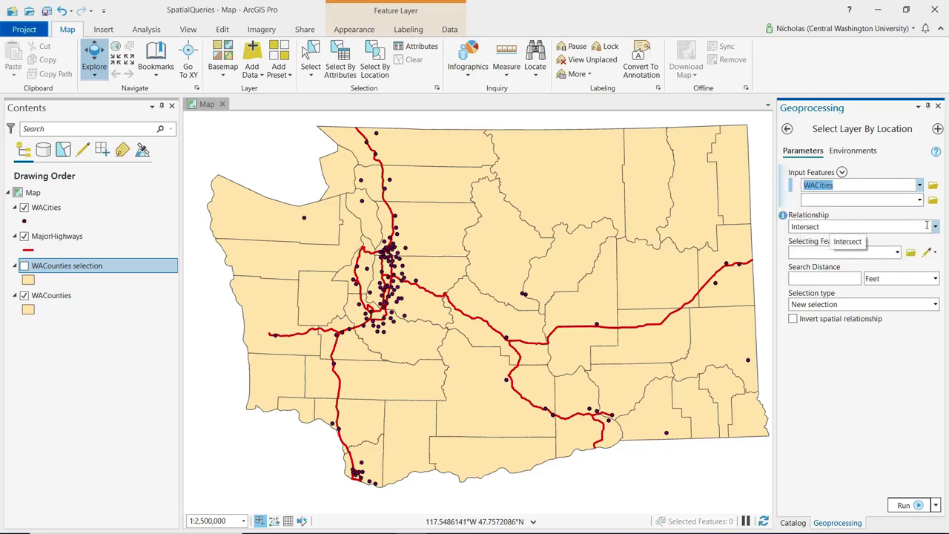
pyautogui.click(936, 227)
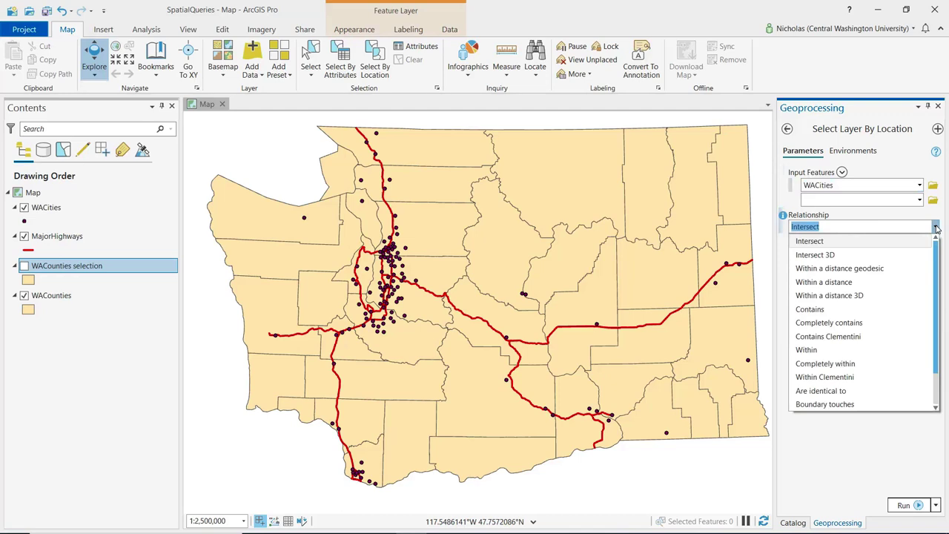
pyautogui.click(830, 282)
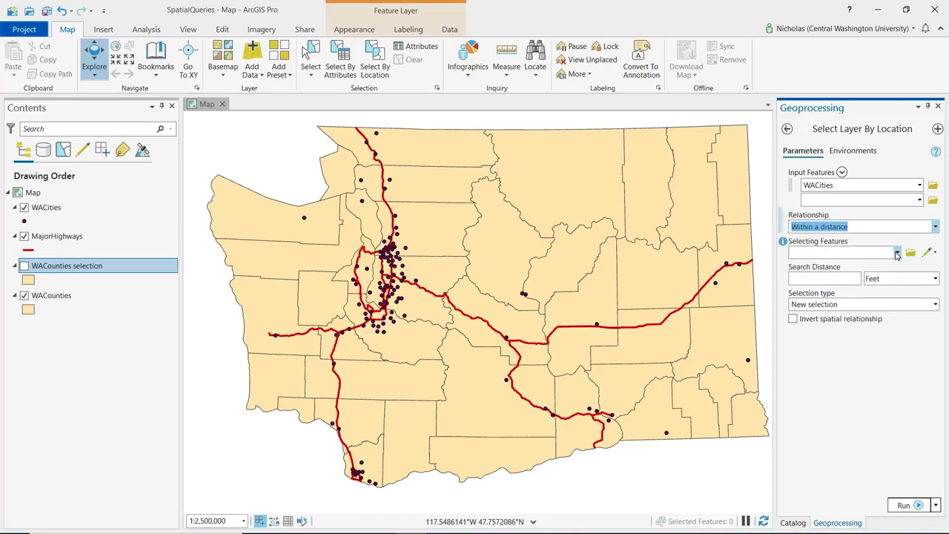
# Step: Set MajorHighways as the selecting features with a search distance of 2 miles and run the selection
pyautogui.click(897, 252)
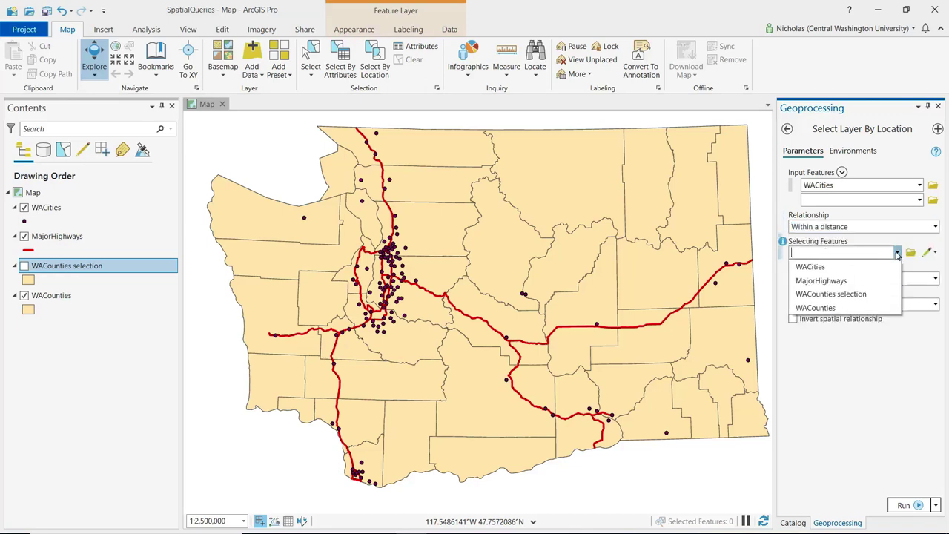
pyautogui.click(821, 281)
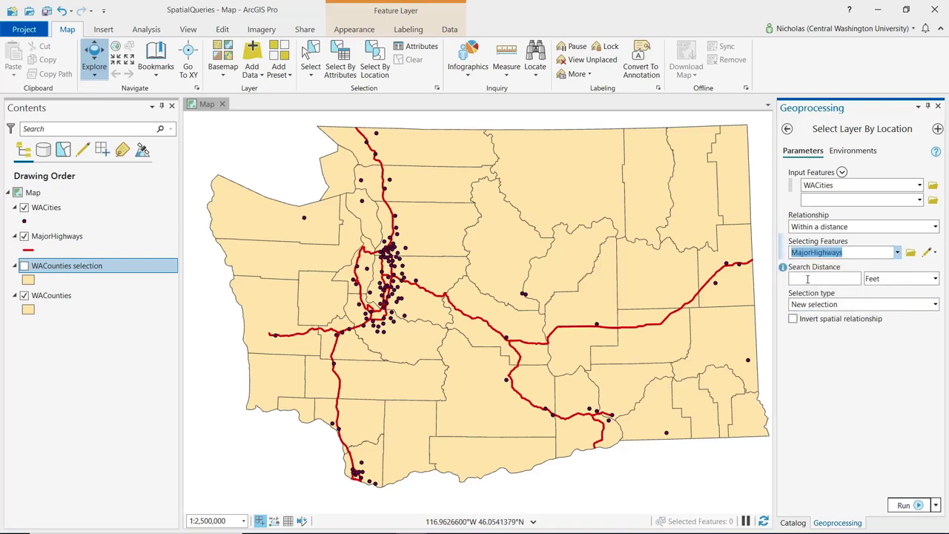
pyautogui.click(844, 279)
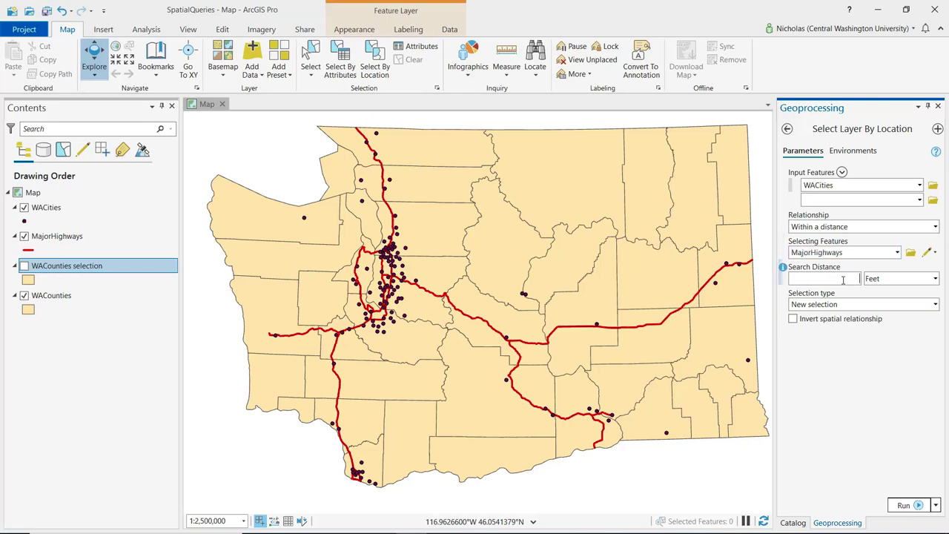
pyautogui.write('2')
pyautogui.click(935, 280)
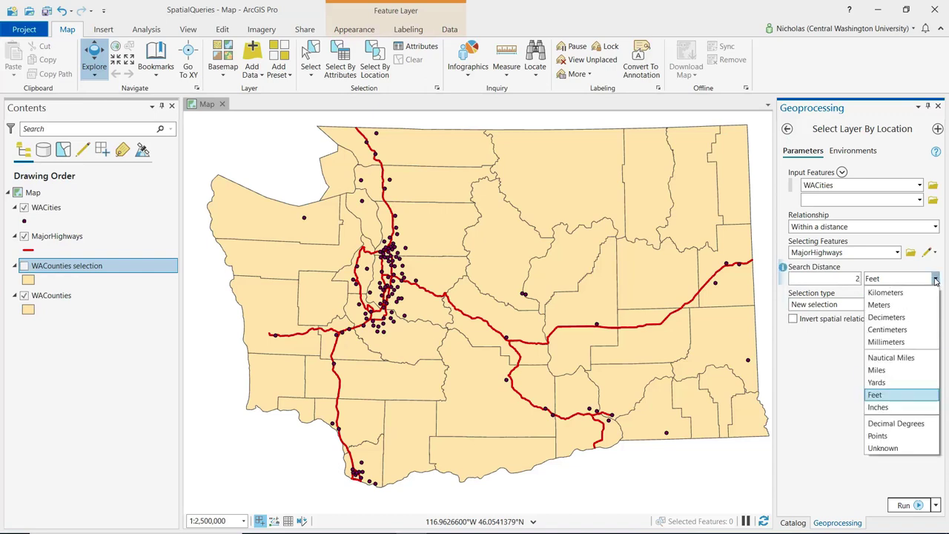
pyautogui.click(883, 370)
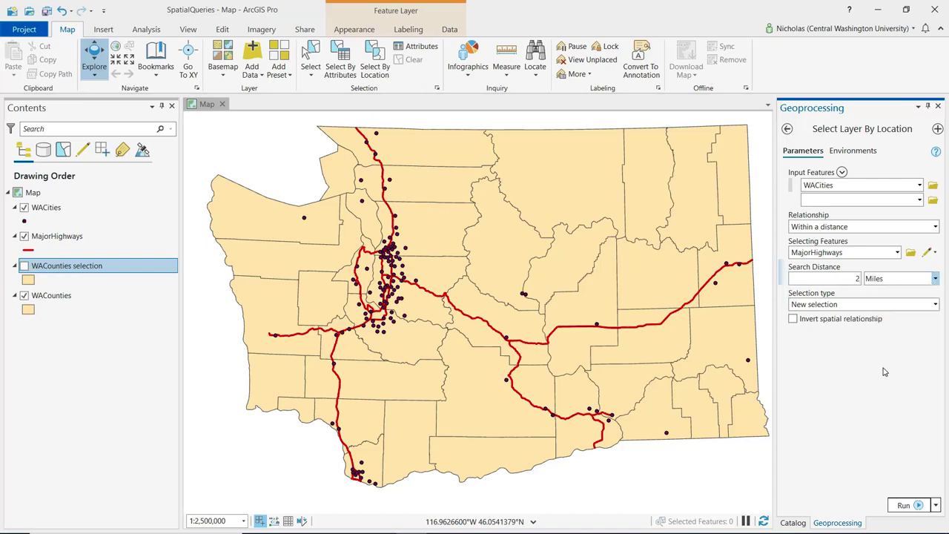
pyautogui.click(904, 505)
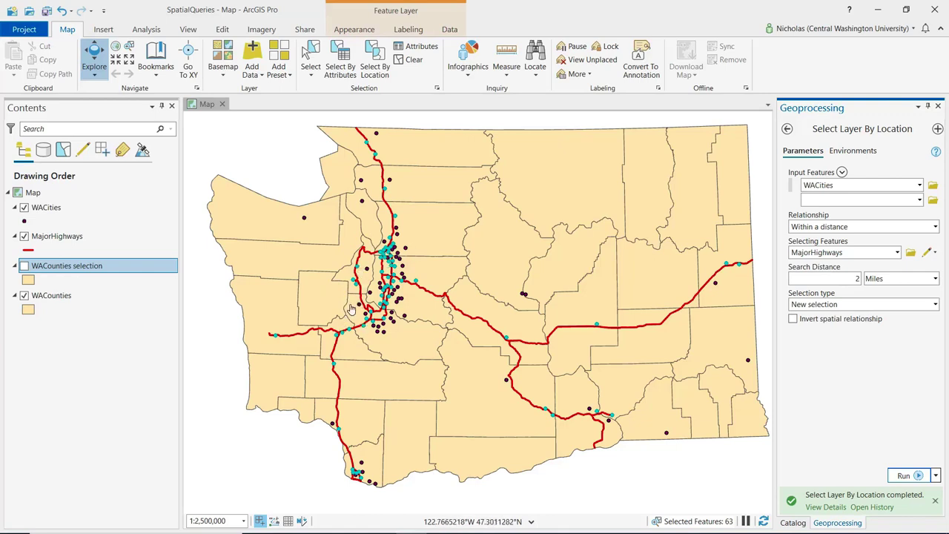
# Step: Make a new layer from the selected WACities features, clearing the selection and hiding the original WACities layer
pyautogui.rightClick(65, 212)
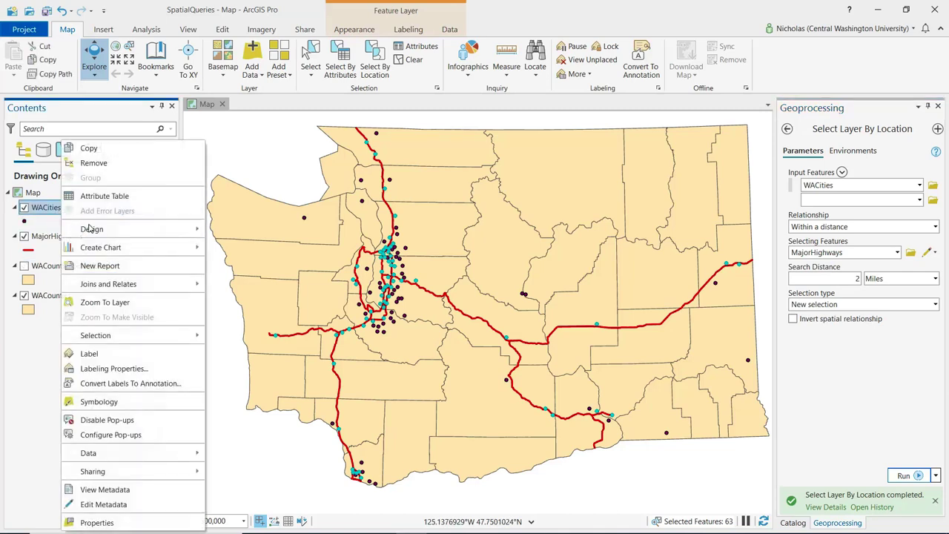
pyautogui.moveTo(118, 338)
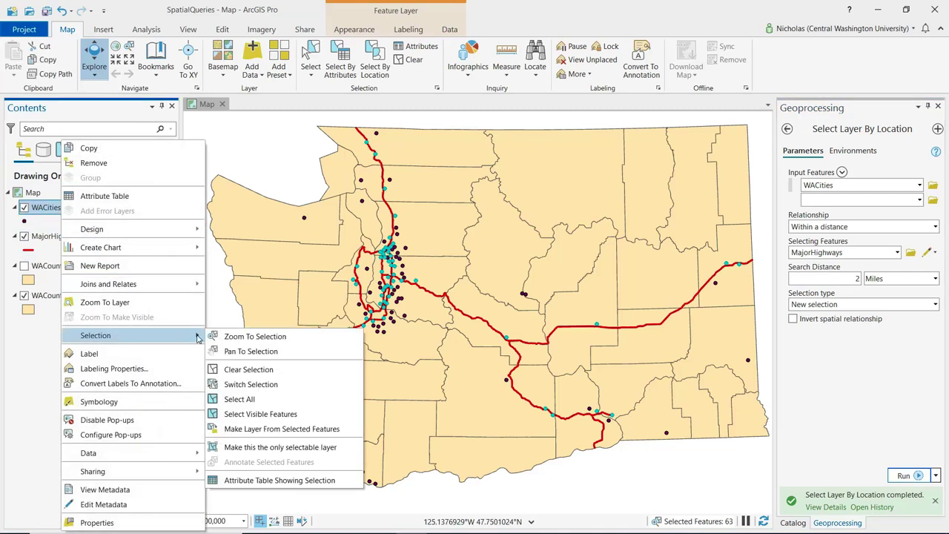
pyautogui.click(277, 430)
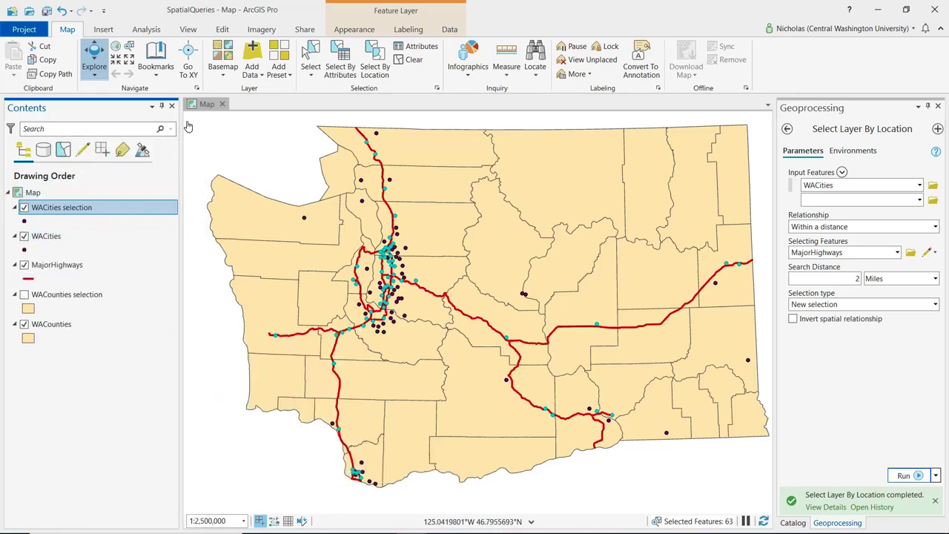
pyautogui.click(413, 61)
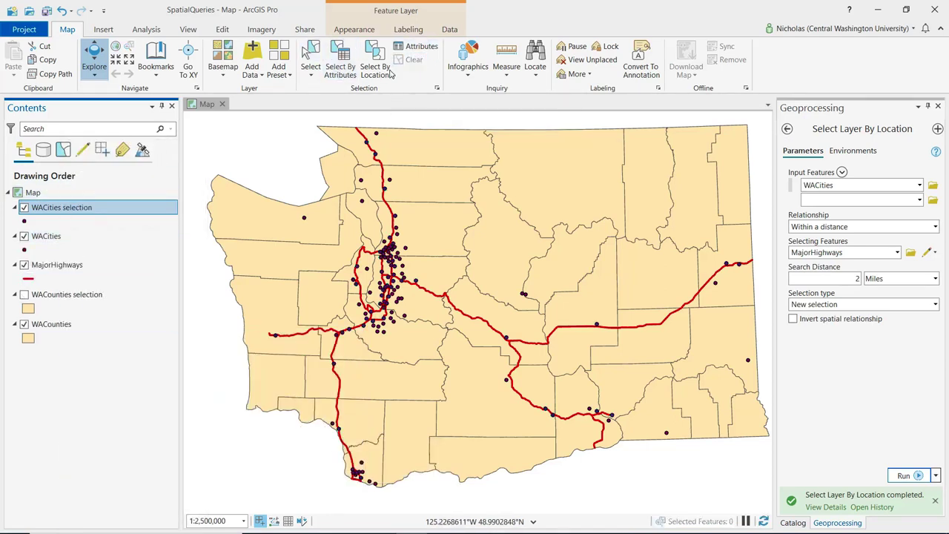
pyautogui.click(24, 237)
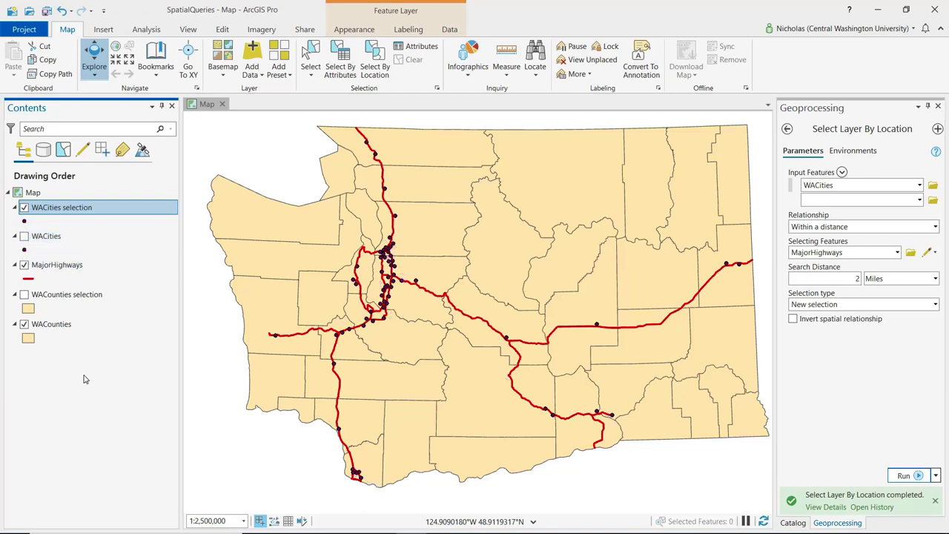